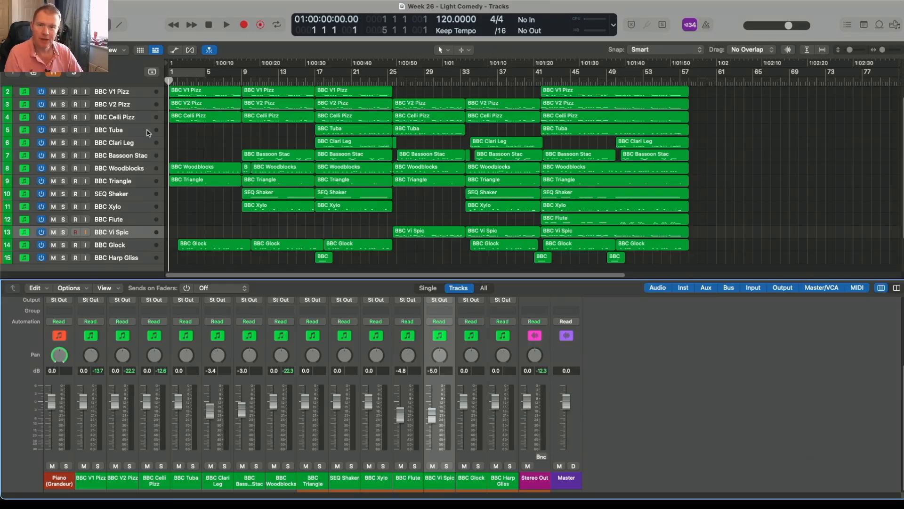
Show the hidden tracks and look over the REV 1 to REV 10 and STEM 1 to STEM 10 tracks.
left_click(54, 74)
scroll(124, 120, "down", 5)
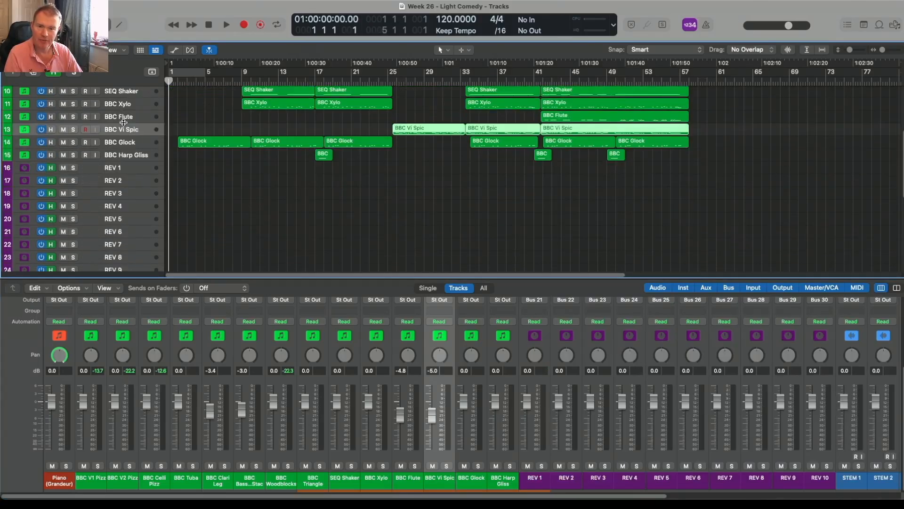
scroll(123, 123, "down", 10)
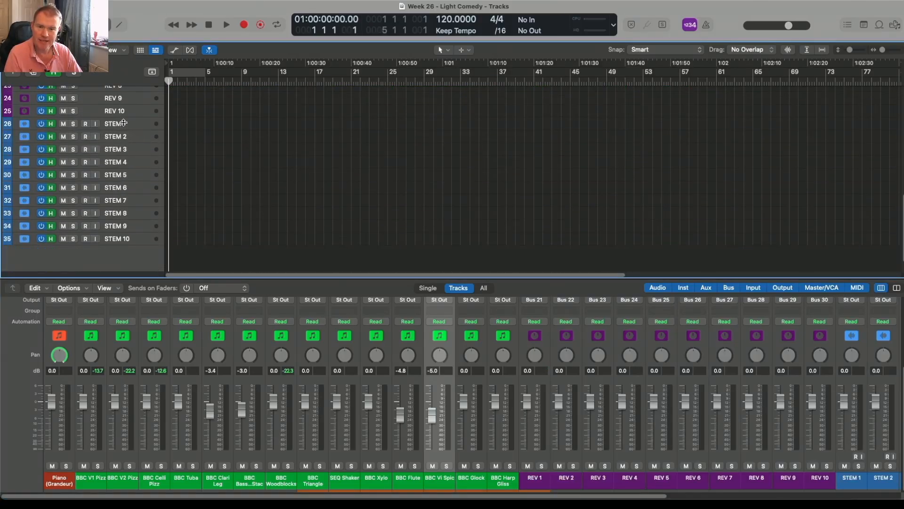
scroll(123, 123, "up", 15)
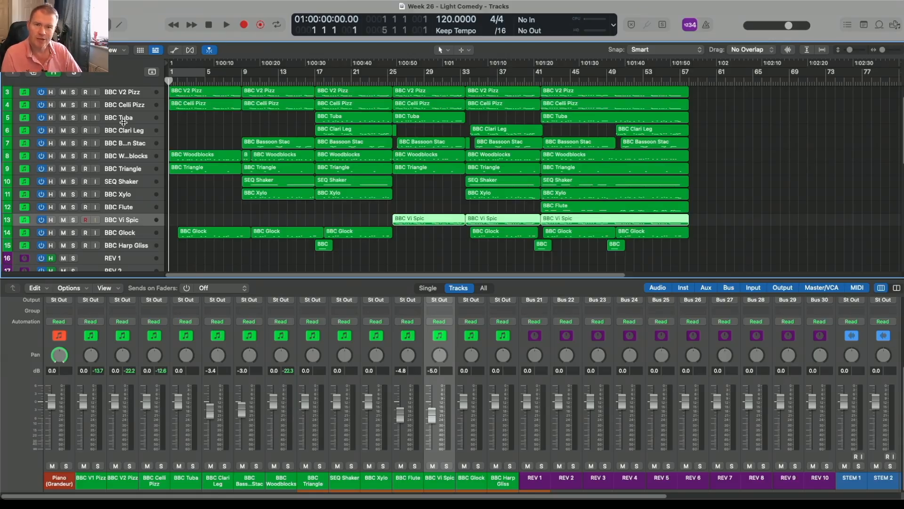
scroll(203, 167, "up", 2)
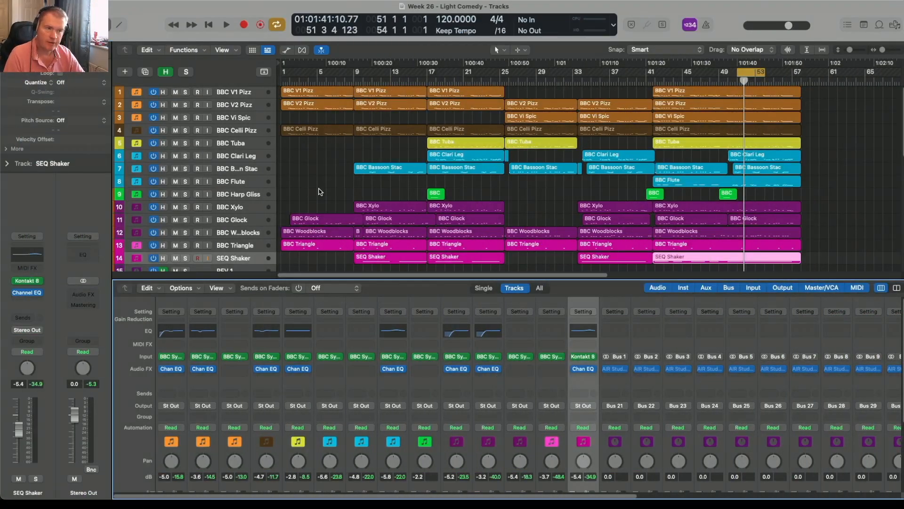
Inspect the Channel EQ curves on the BBC V1 Pizz, BBC V2 Pizz and BBC Flute channels, closing each one.
left_click(177, 334)
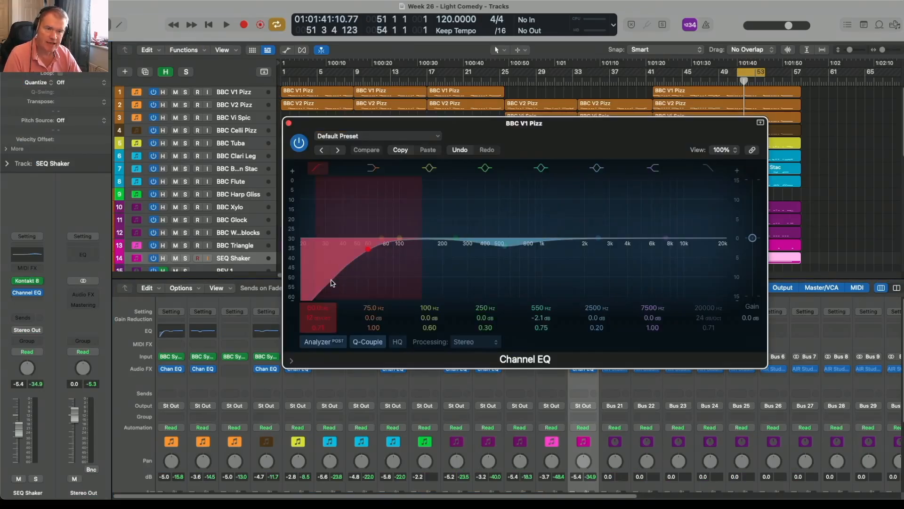
left_click(289, 124)
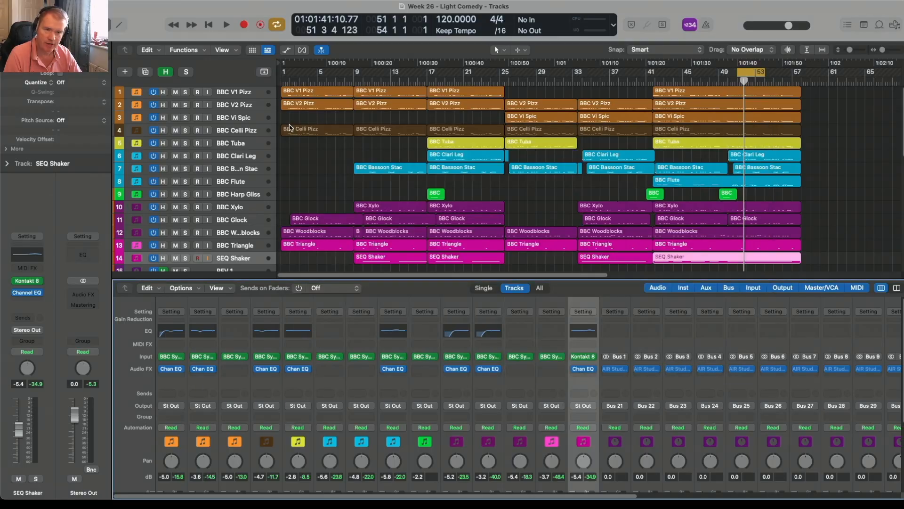
left_click(207, 332)
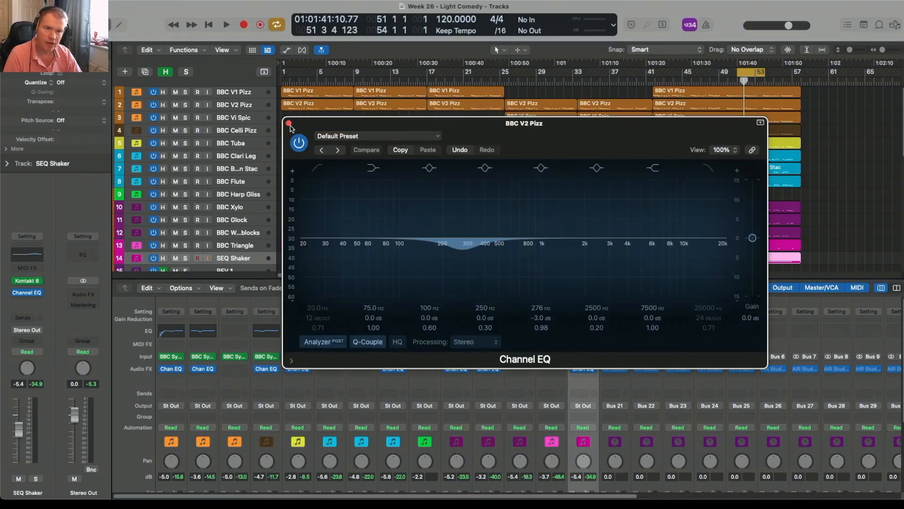
left_click(289, 124)
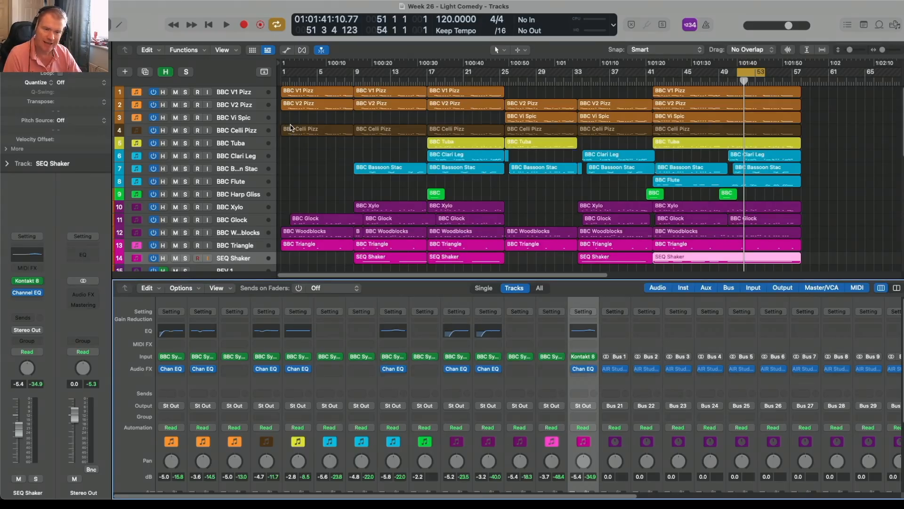
left_click(387, 334)
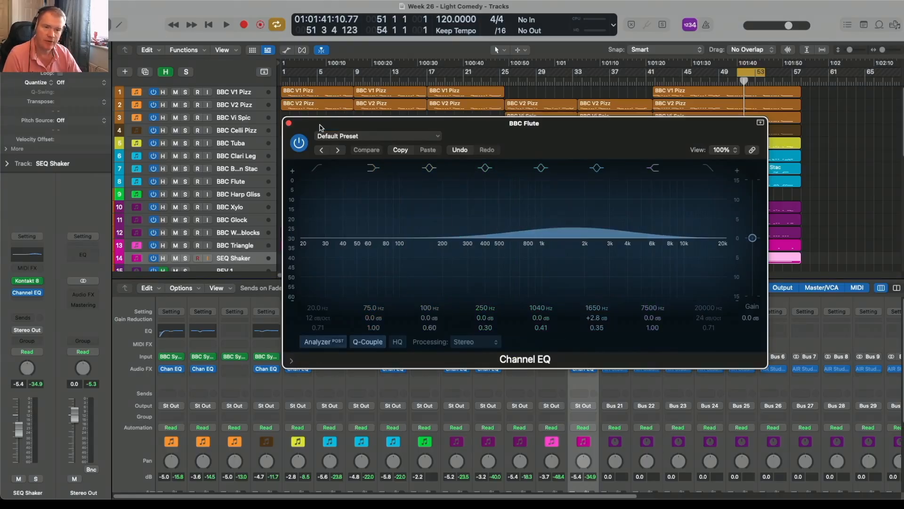
left_click(289, 124)
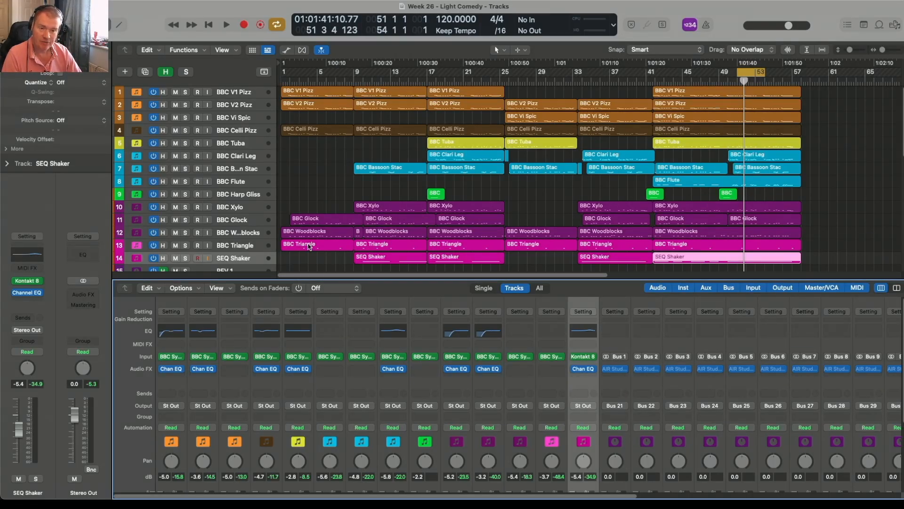
Examine the reverb and stem tracks for the high strings, low strings, tuba, woods, harp and percussion groups.
scroll(309, 246, "down", 8)
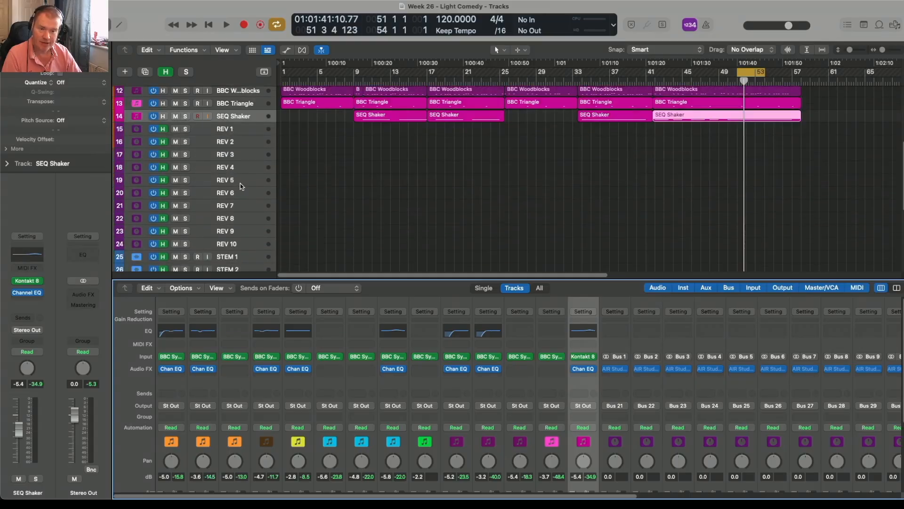
scroll(241, 193, "up", 8)
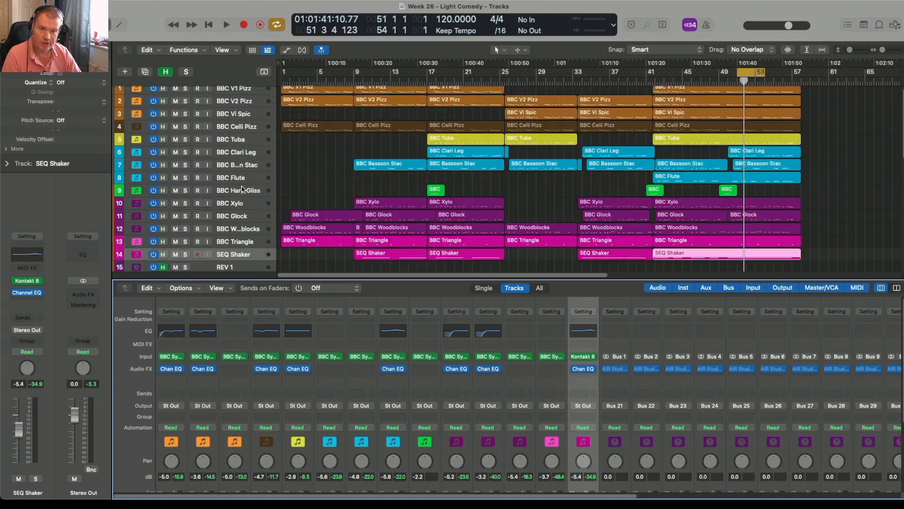
scroll(241, 189, "up", 1)
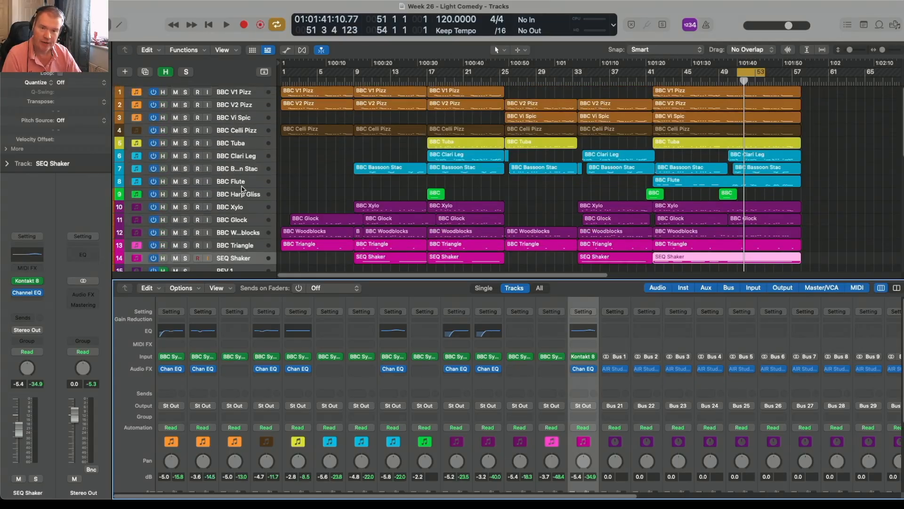
scroll(242, 189, "down", 4)
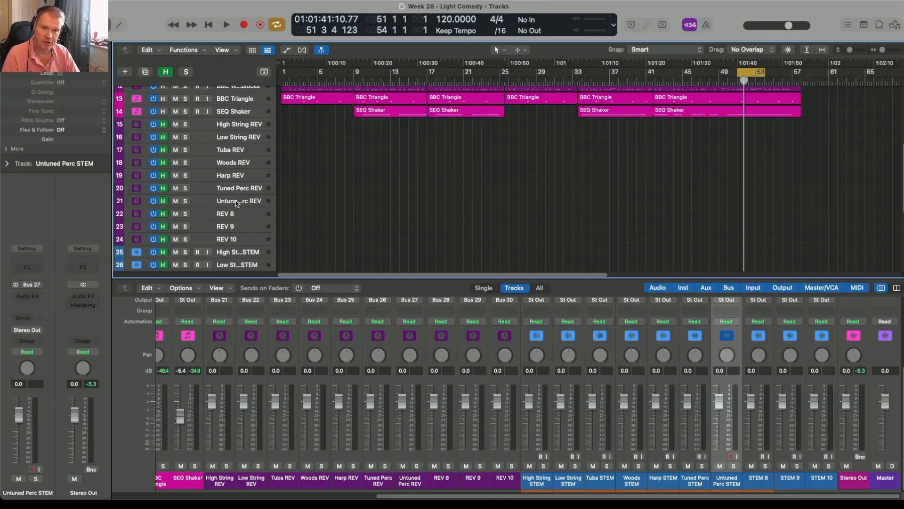
scroll(245, 192, "down", 3)
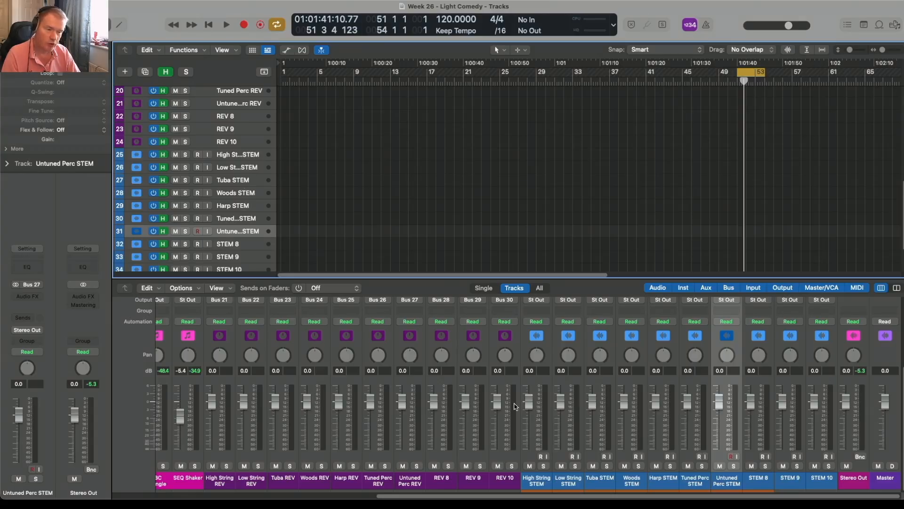
Route the outputs of BBC V1 Pizz, BBC V2 Pizz and BBC Vi Spic to Bus 21, High String STEM.
left_click_drag(536, 495, 265, 495)
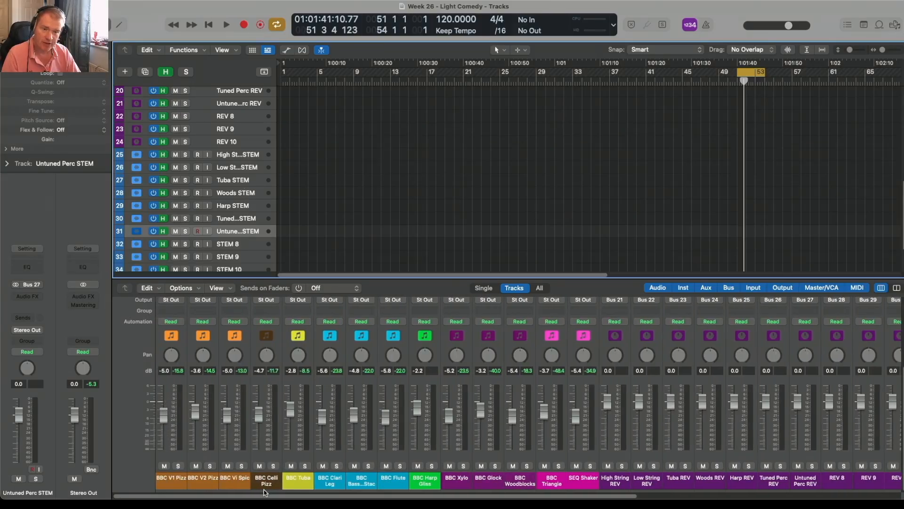
scroll(325, 198, "up", 5)
scroll(316, 199, "up", 5)
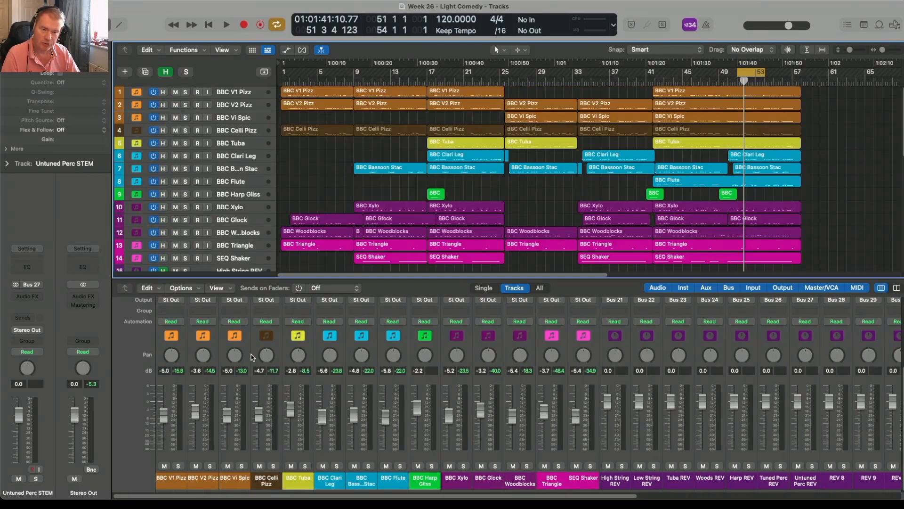
scroll(251, 354, "up", 3)
scroll(250, 354, "up", 2)
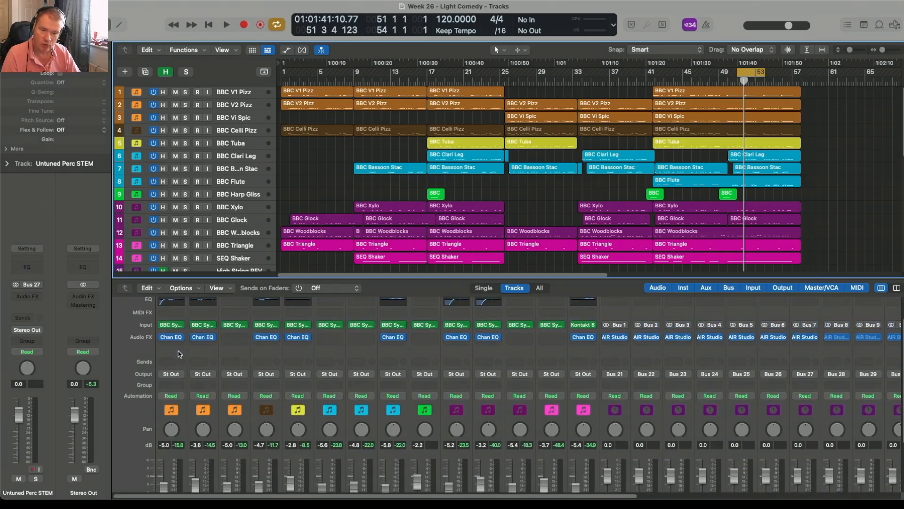
left_click(178, 351)
left_click(232, 354, "shift")
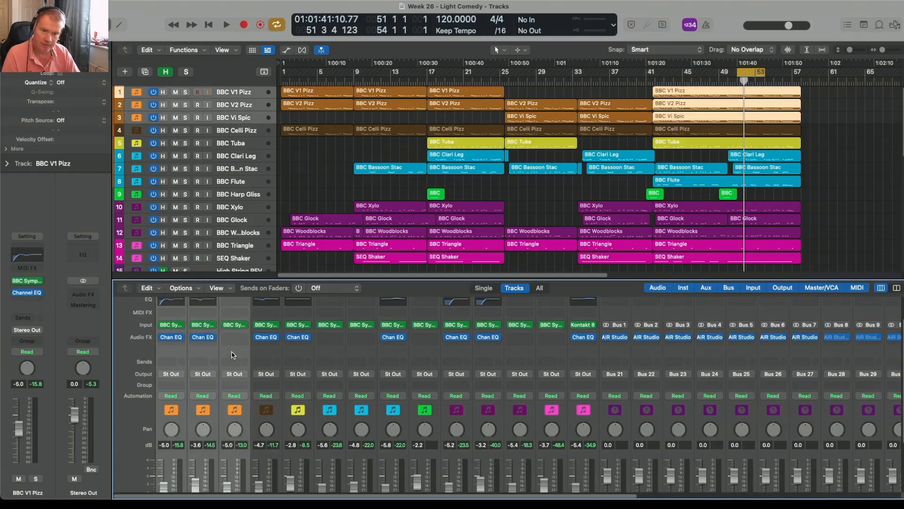
left_click(238, 374)
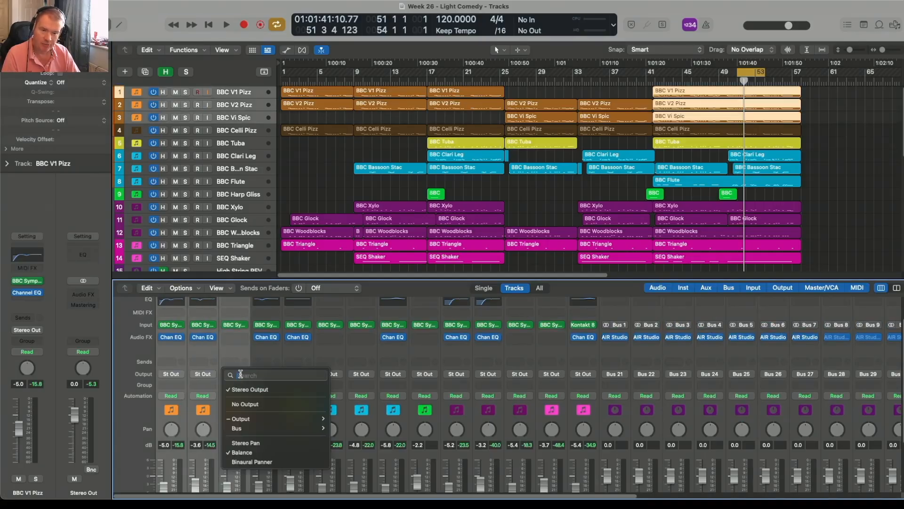
mouse_move(295, 426)
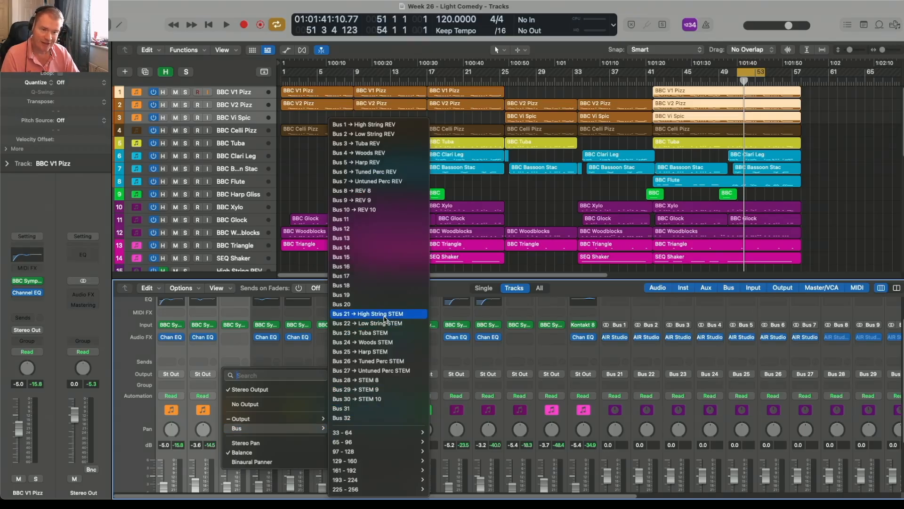
left_click(385, 319)
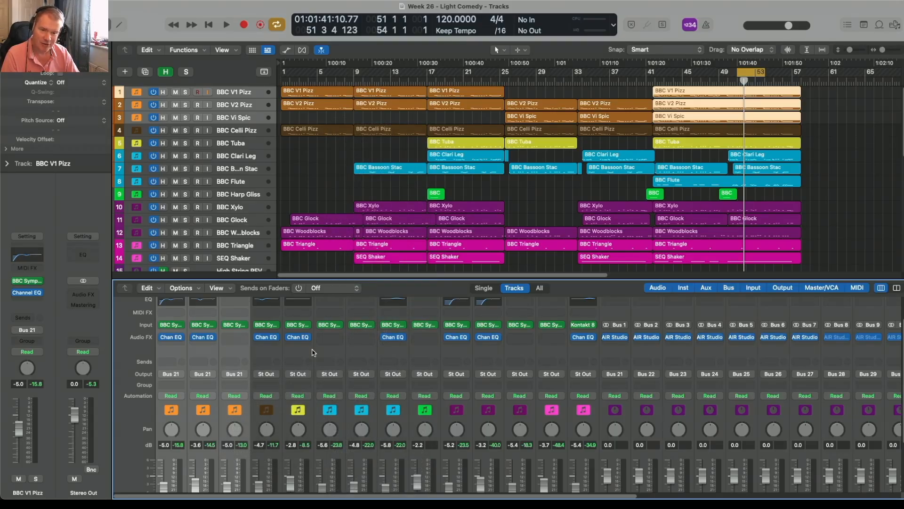
Add a send to Bus 1, High String REV, on the three selected high string channels.
left_click(172, 362)
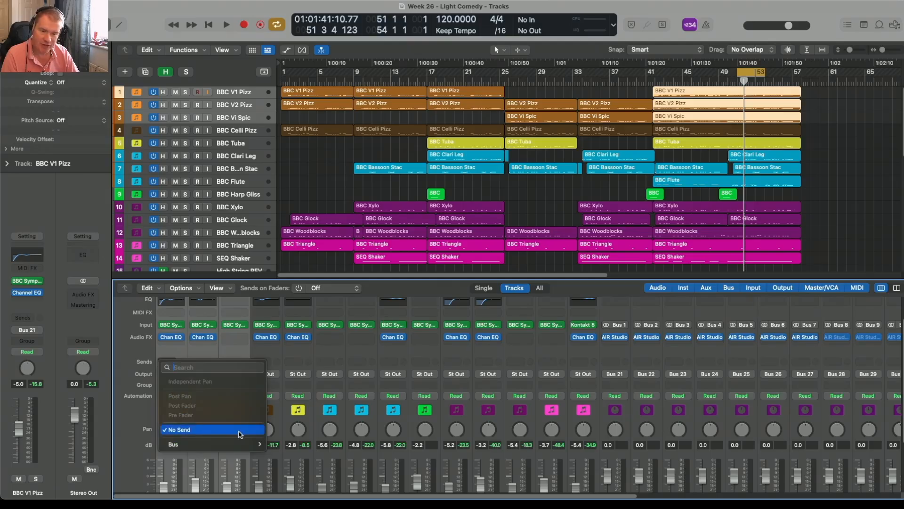
mouse_move(243, 444)
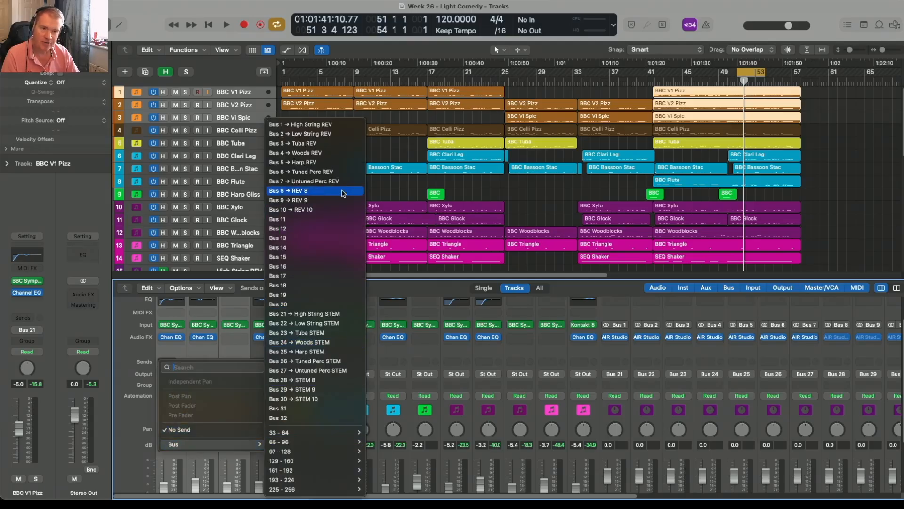
left_click(332, 125)
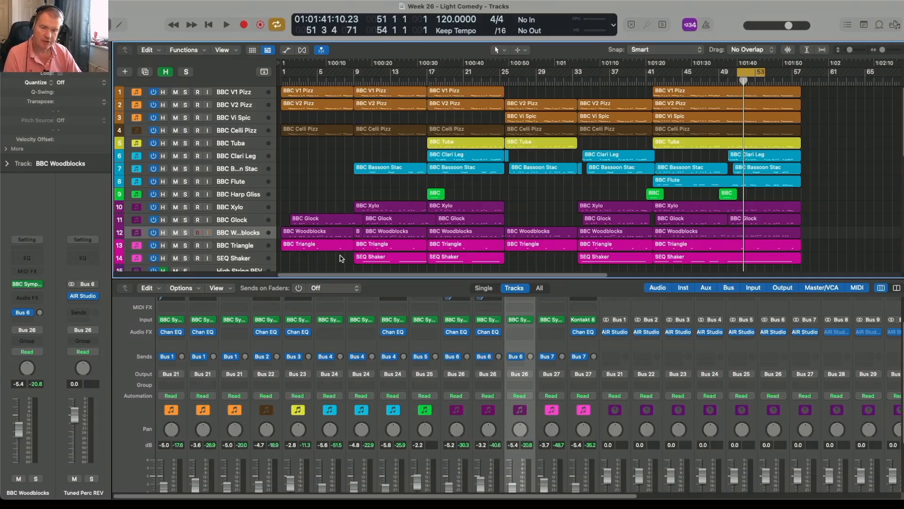
Enable input monitoring on all stem tracks from High String STEM to STEM 10 and check the routing with short playbacks.
key("space")
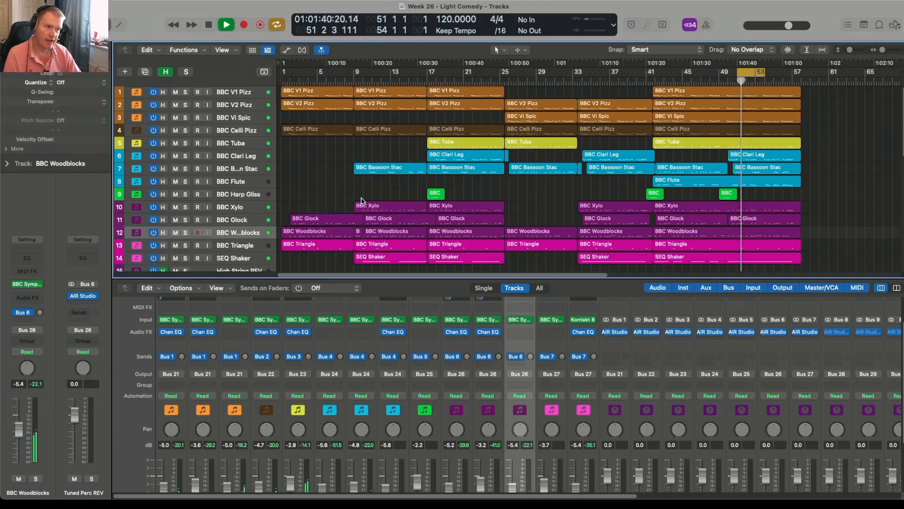
key("space")
scroll(304, 185, "down", 10)
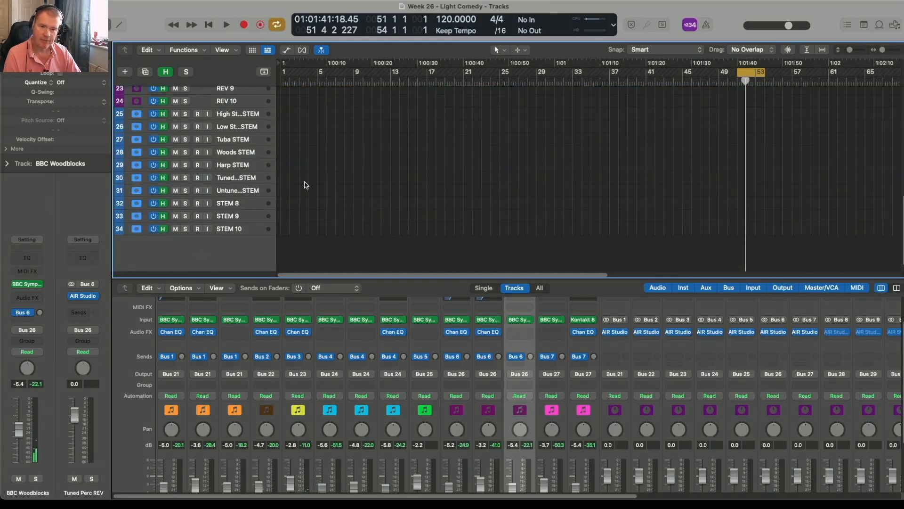
left_click(208, 114)
left_click_drag(209, 118, 206, 229)
key("space")
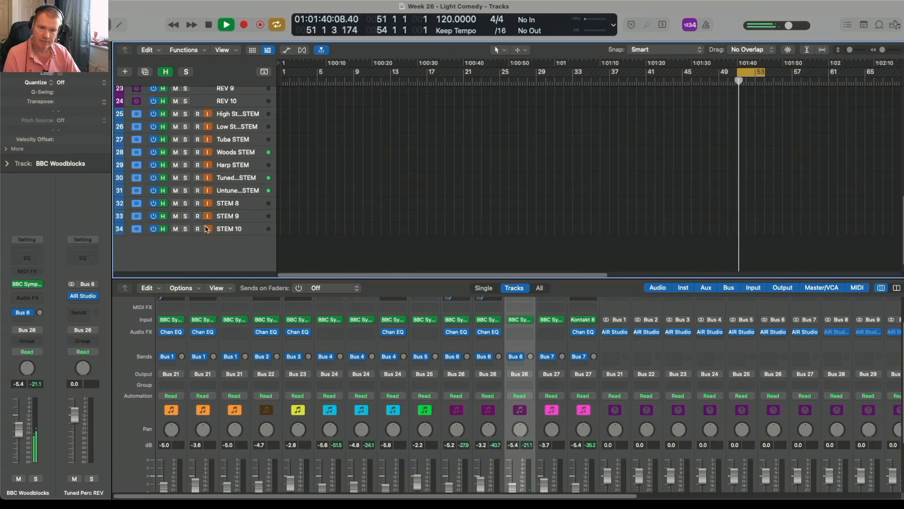
key("space")
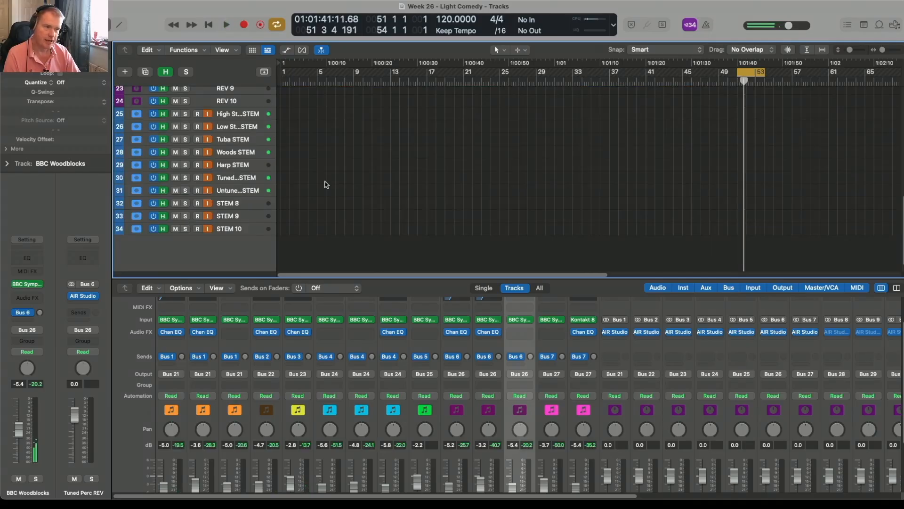
Review the instrument tracks and the input-monitored stem tracks they are routed to.
scroll(326, 184, "up", 10)
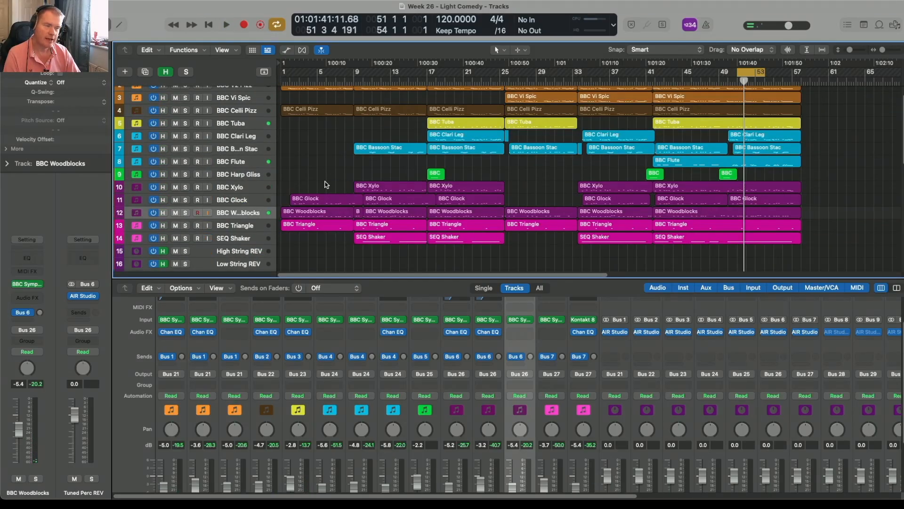
scroll(326, 185, "up", 2)
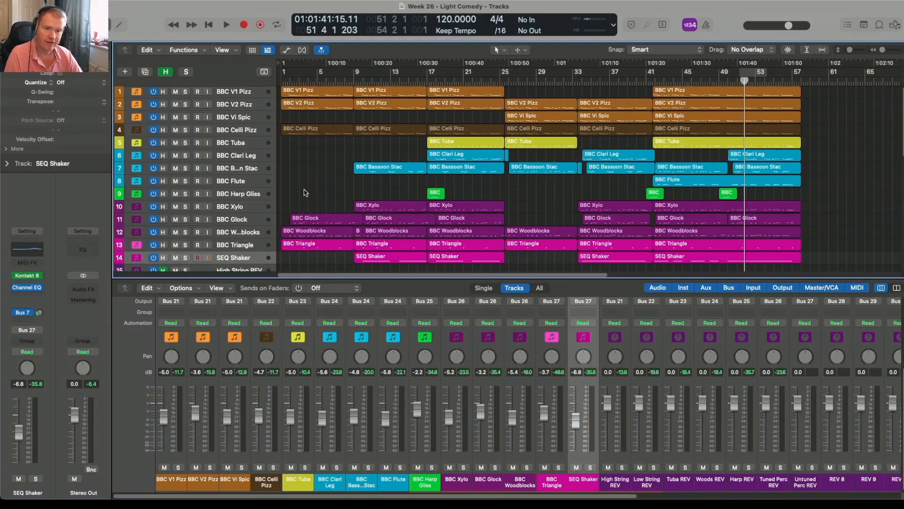
scroll(305, 192, "down", 3)
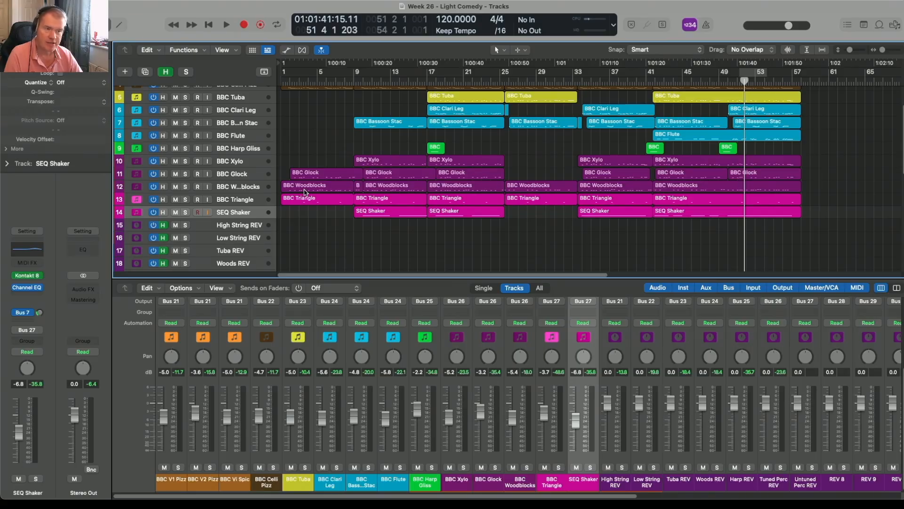
scroll(304, 192, "up", 3)
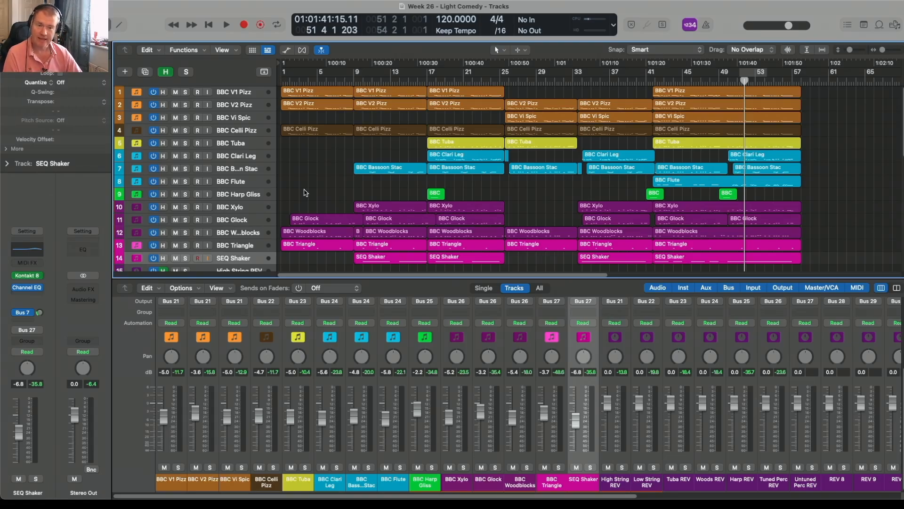
scroll(305, 192, "down", 10)
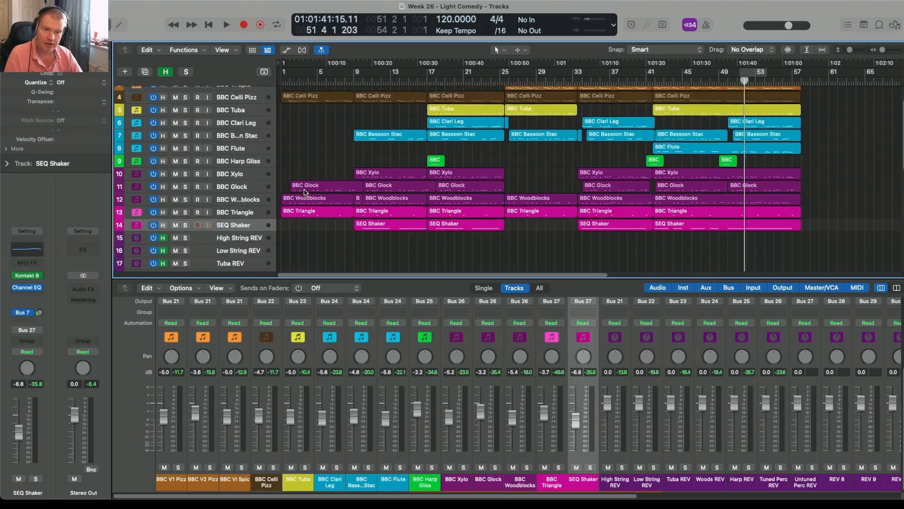
scroll(305, 192, "down", 5)
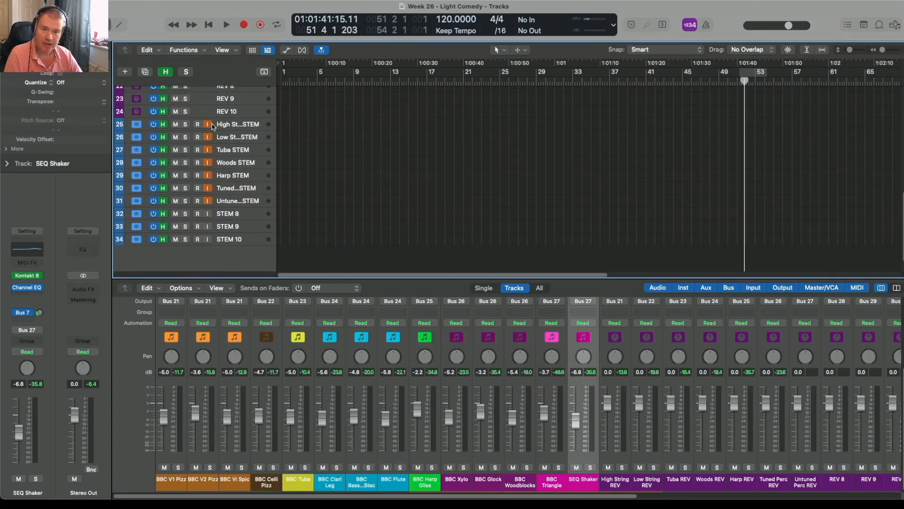
Record the seven stem tracks from High String STEM to Untuned Perc STEM, finishing with the tracks disarmed and the recorded regions deselected.
mouse_move(210, 128)
left_mouse_down()
mouse_move(208, 202)
mouse_move(197, 128)
left_mouse_up()
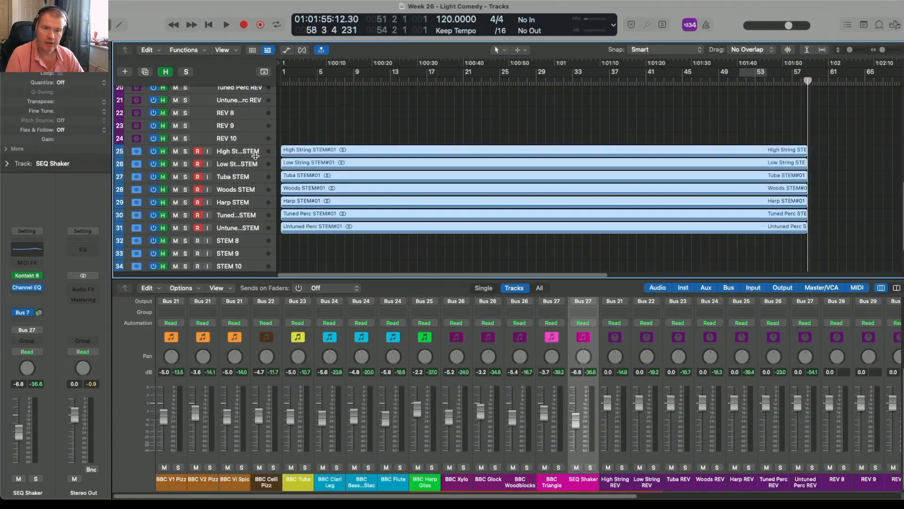
left_click_drag(204, 154, 199, 229)
left_click(320, 113)
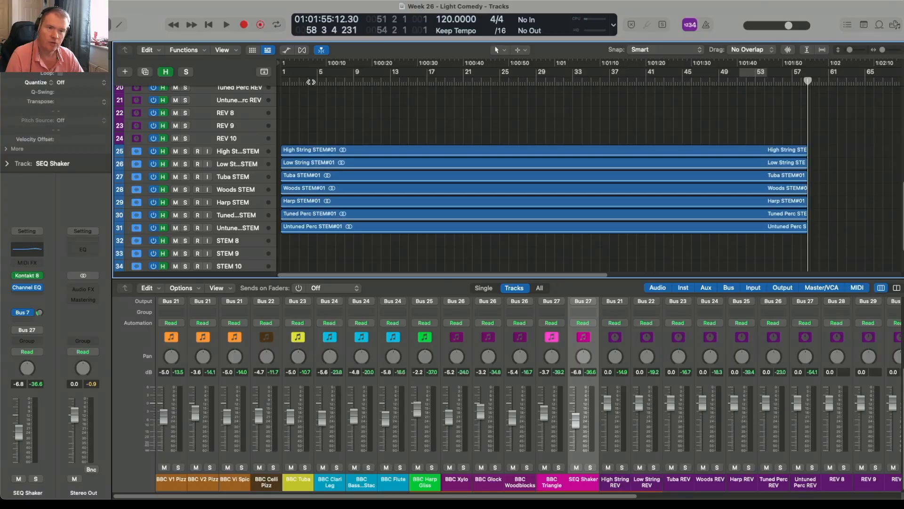
Set the cycle range from bar 3 to bar 57 and check it against the instrument regions above the stems.
left_click_drag(303, 75, 790, 27)
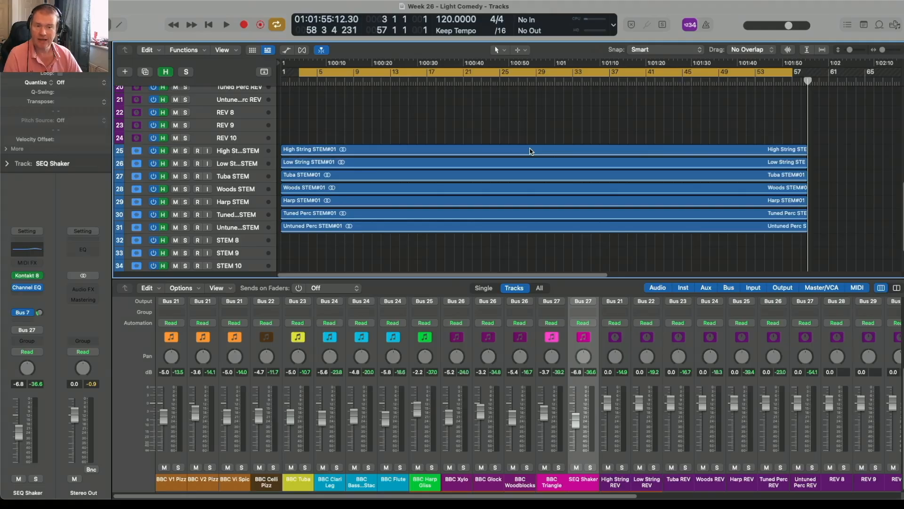
scroll(530, 150, "up", 10)
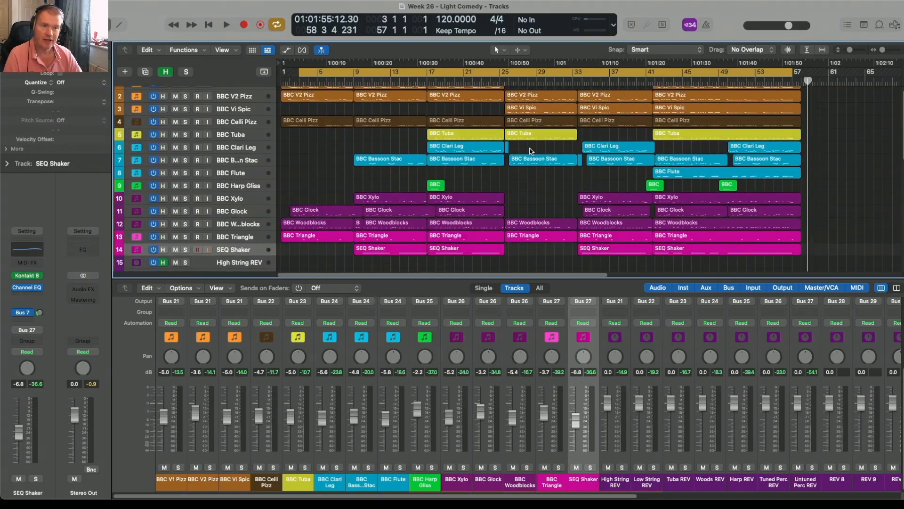
scroll(531, 151, "up", 2)
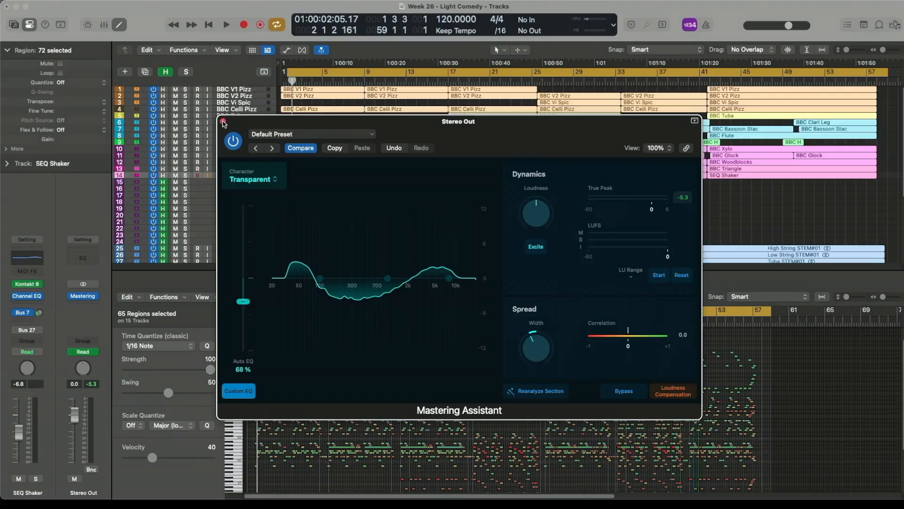
Close the mastering plug-in window and play back the full arrangement through the Stereo Out.
left_click(223, 122)
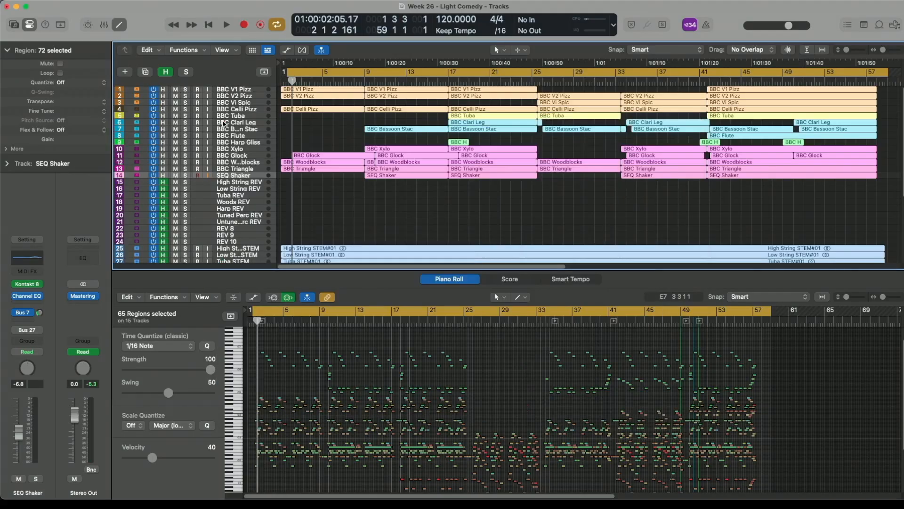
key("space")
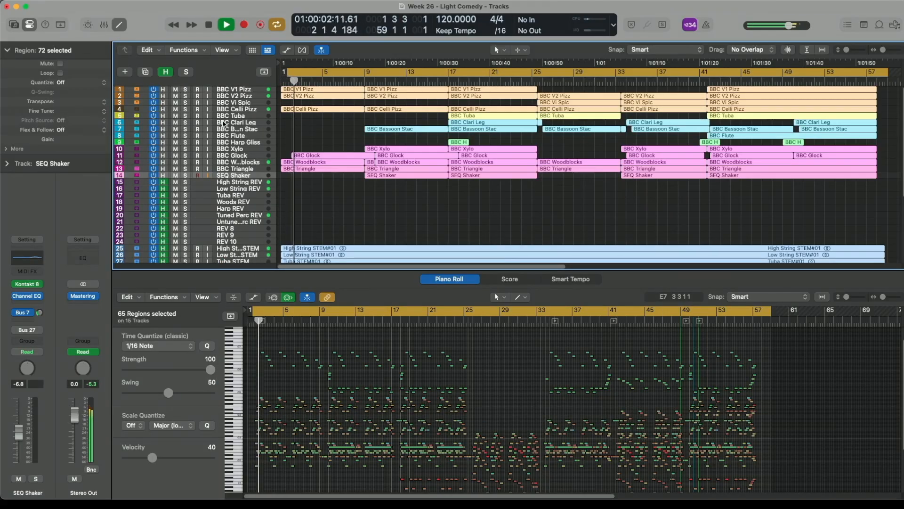